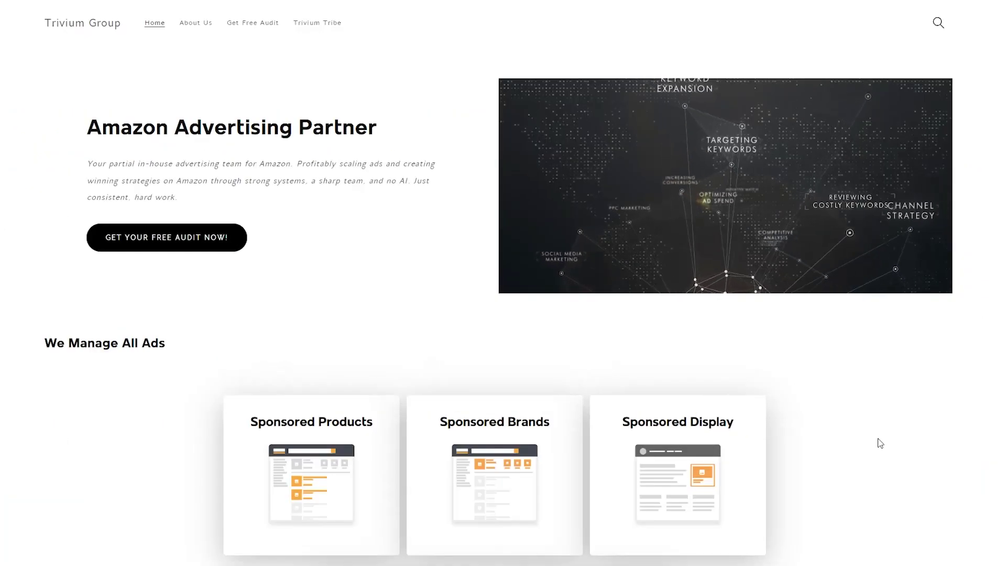
scroll(880, 443, "down", 5)
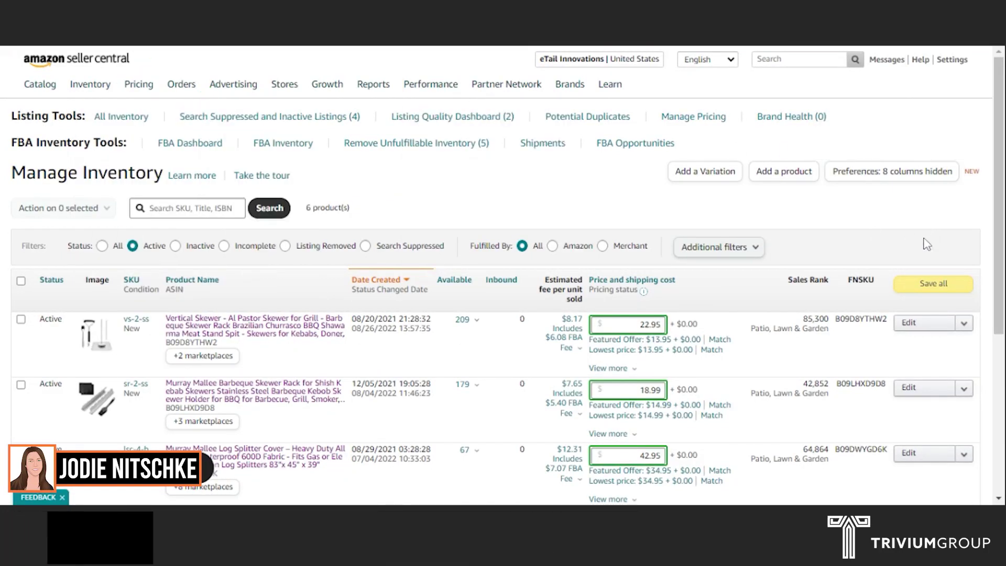
Step: Choose Print item labels from the Edit menu of the Vertical Skewer listing
left_click(964, 324)
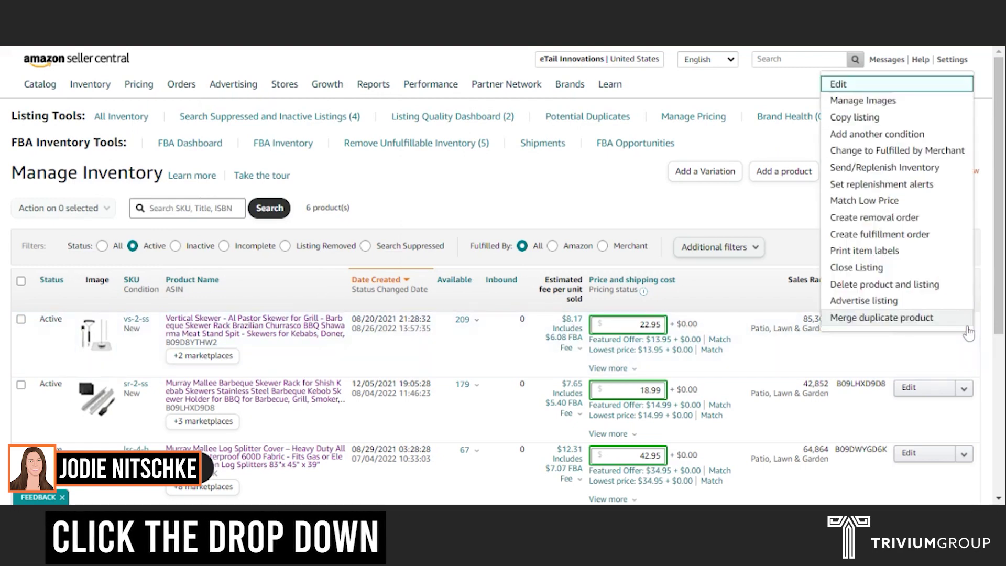
left_click(888, 251)
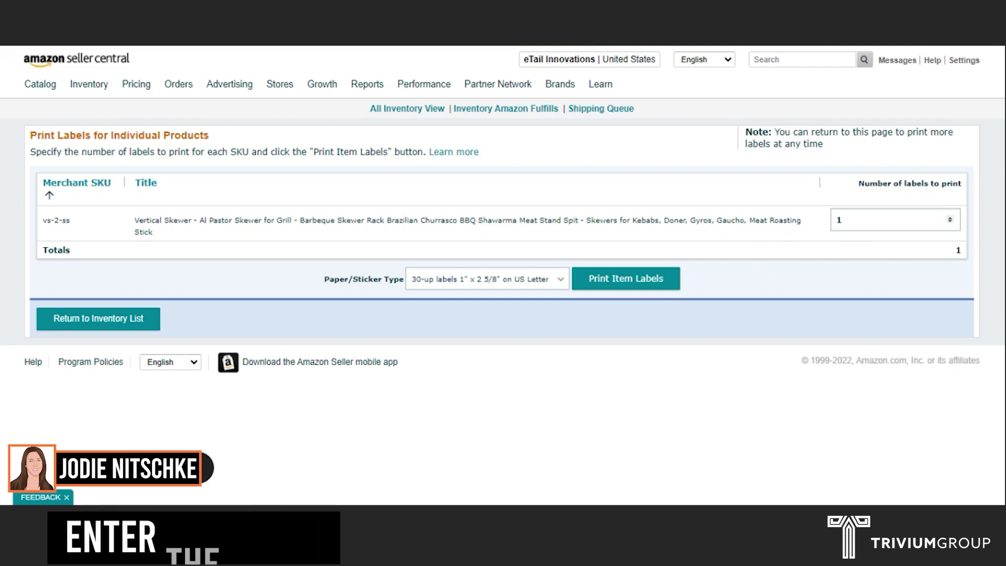
Step: Request 10 Vertical Skewer labels on 30-up 1" x 2 5/8" US Letter sheets and submit
left_click(865, 220)
type("0")
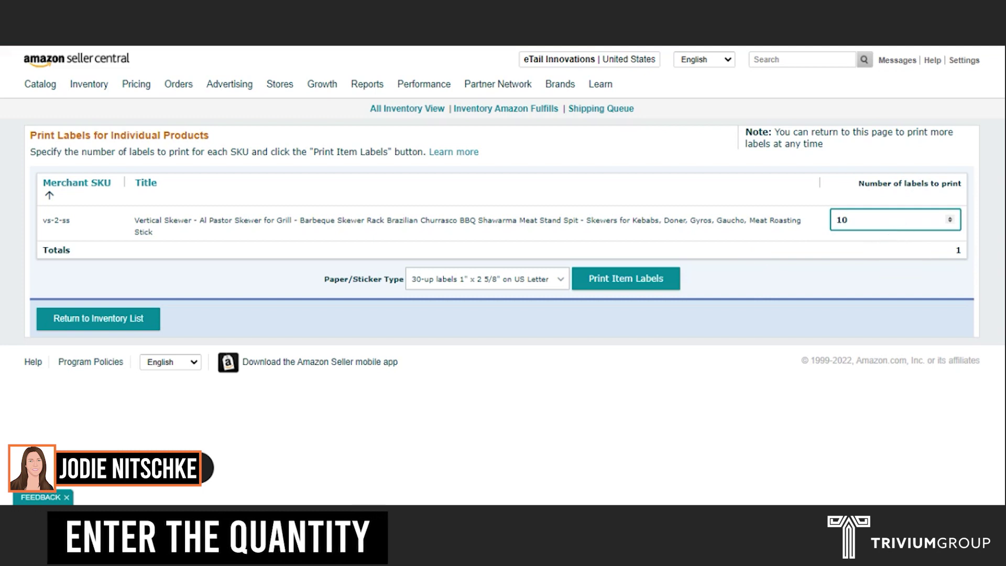
left_click(562, 280)
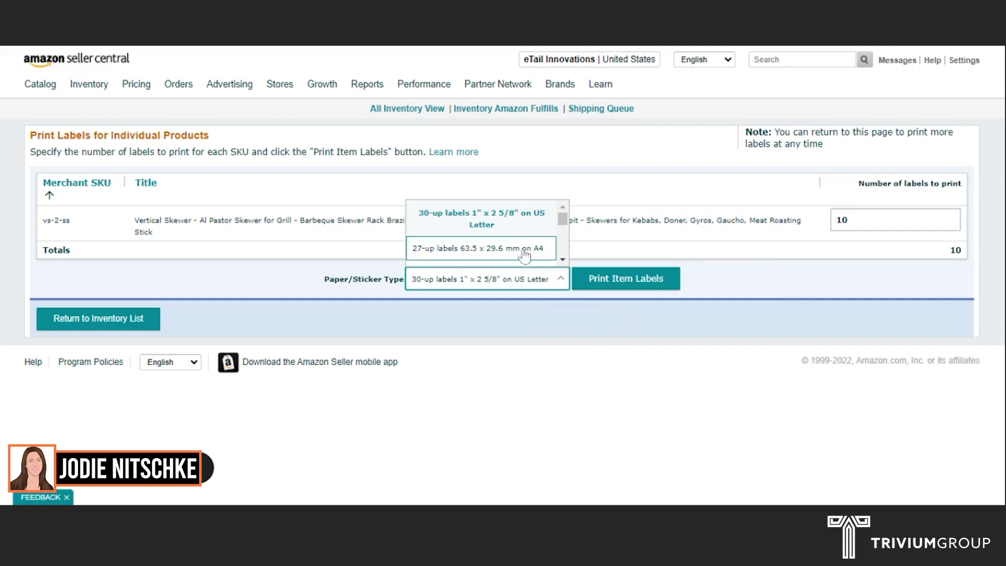
left_click(504, 223)
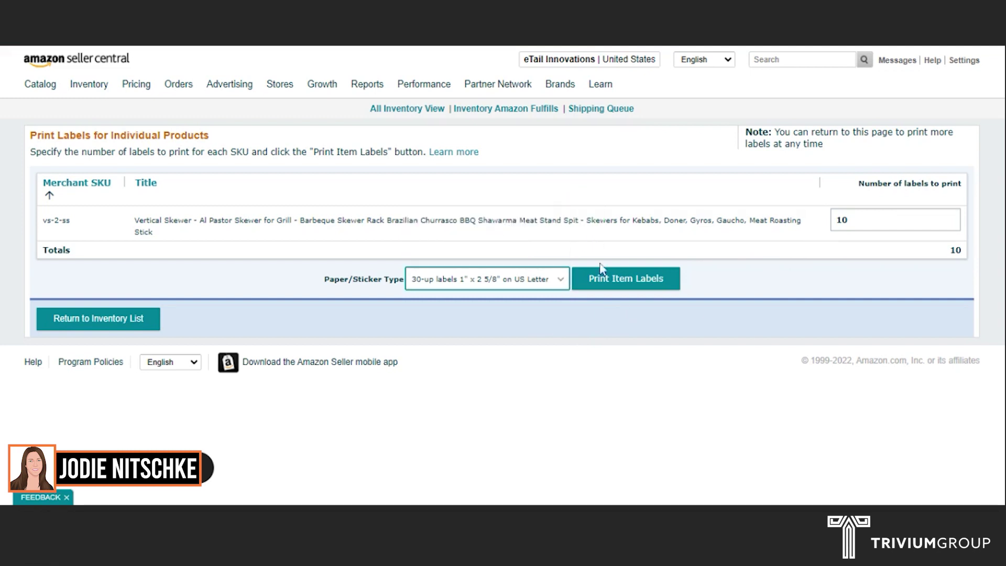
left_click(630, 288)
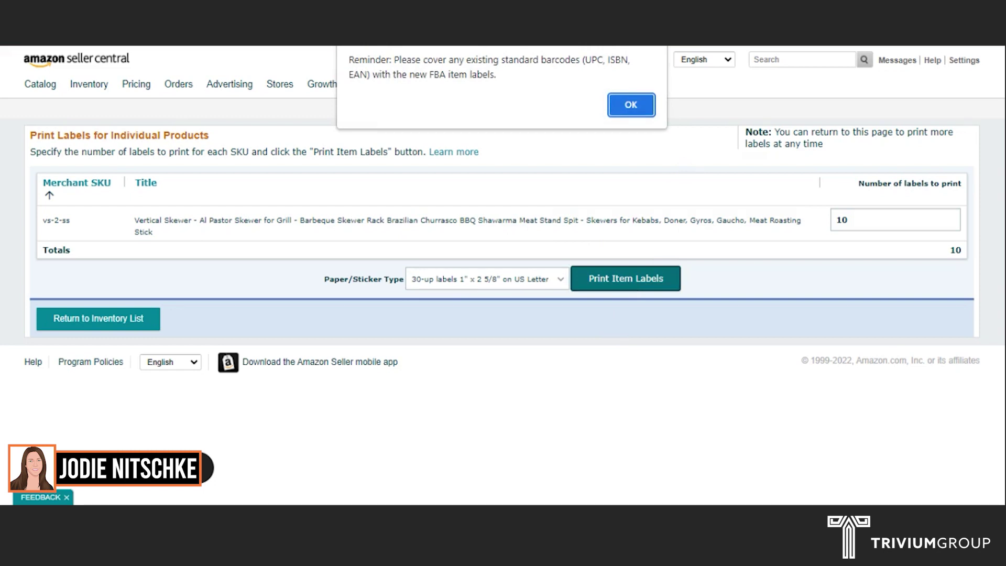
Step: Dismiss the barcode-covering reminder and open the downloaded item fulfillment labels PDF
left_click(631, 105)
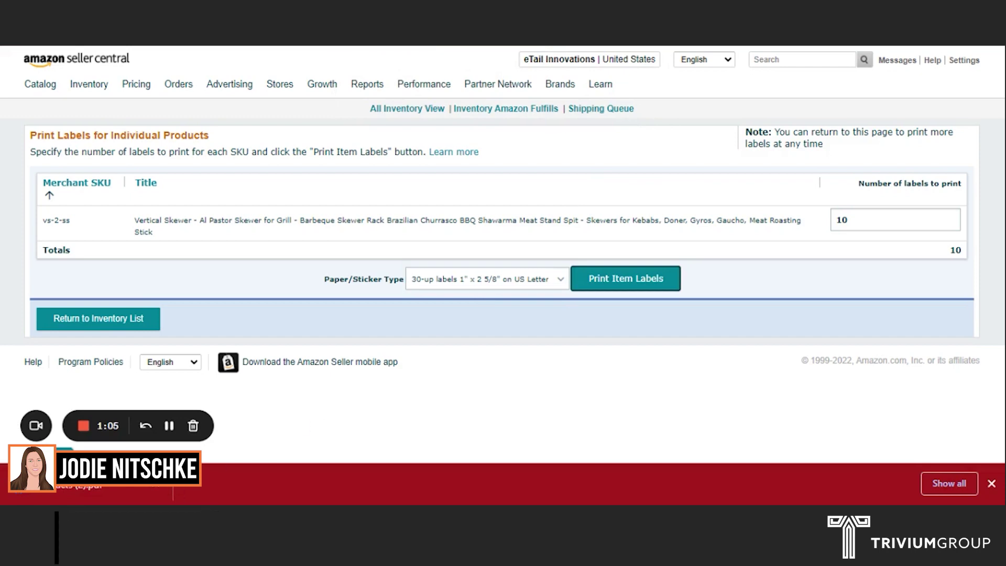
left_click(67, 488)
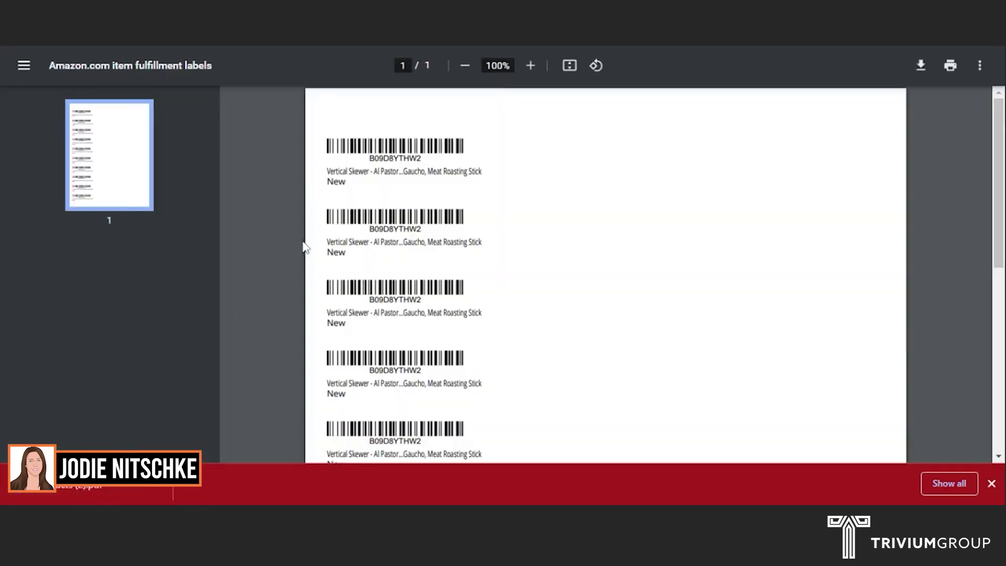
scroll(594, 175, "down", 2)
scroll(594, 175, "down", 2)
scroll(593, 175, "down", 2)
scroll(550, 343, "up", 4)
scroll(516, 364, "up", 1)
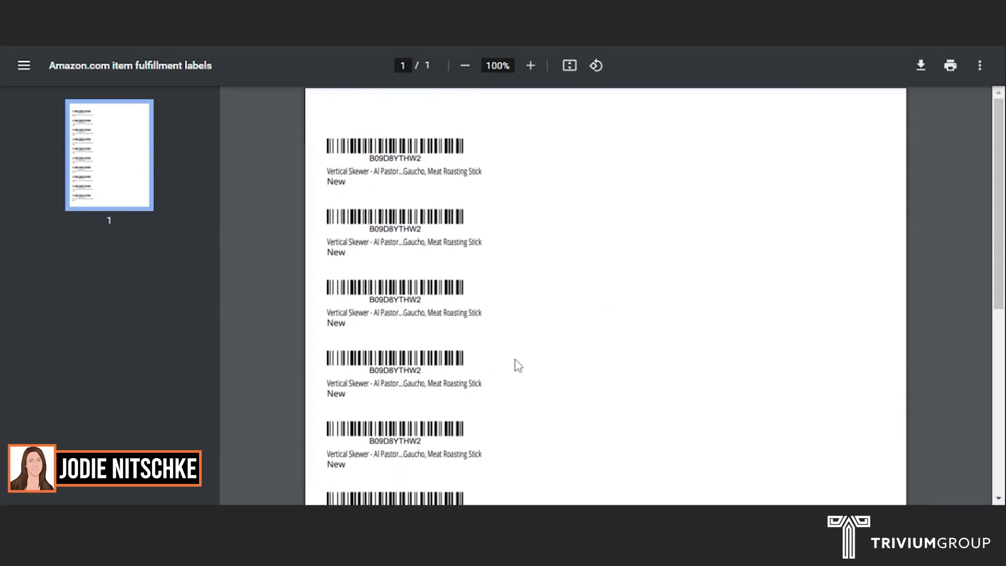